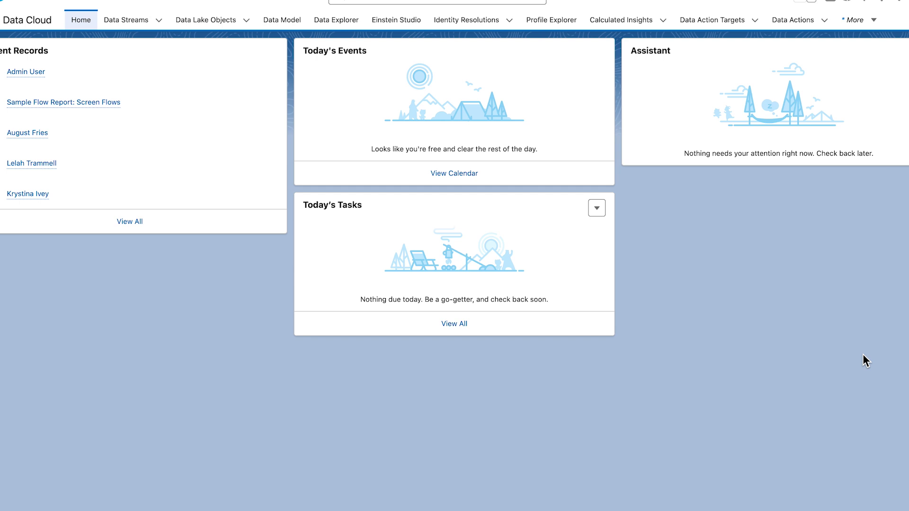
Step: Load the Contact data lake object's records from the default data space in Data Explorer
left_click(336, 22)
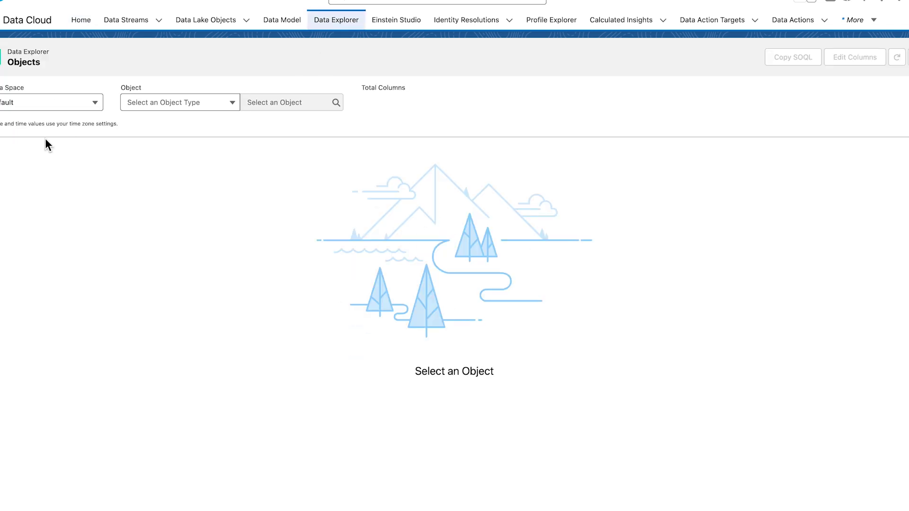
left_click(91, 105)
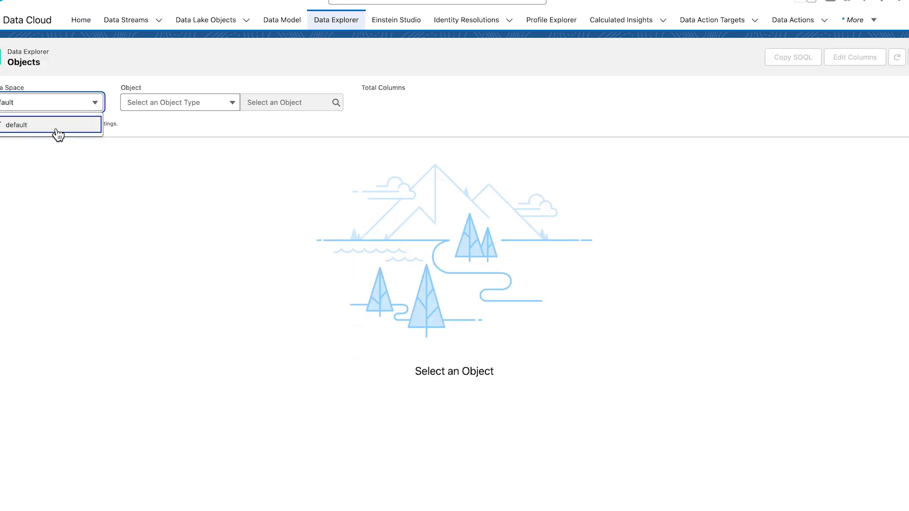
left_click(58, 135)
left_click(215, 107)
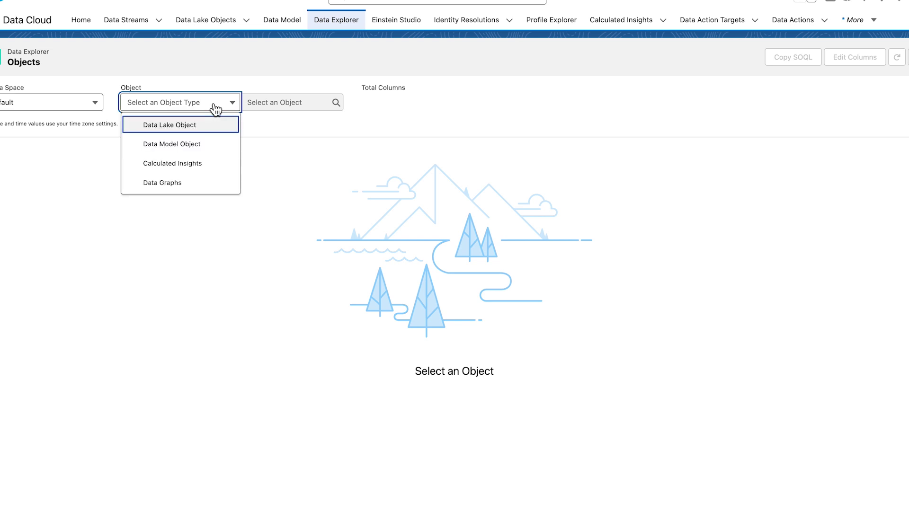
left_click(209, 128)
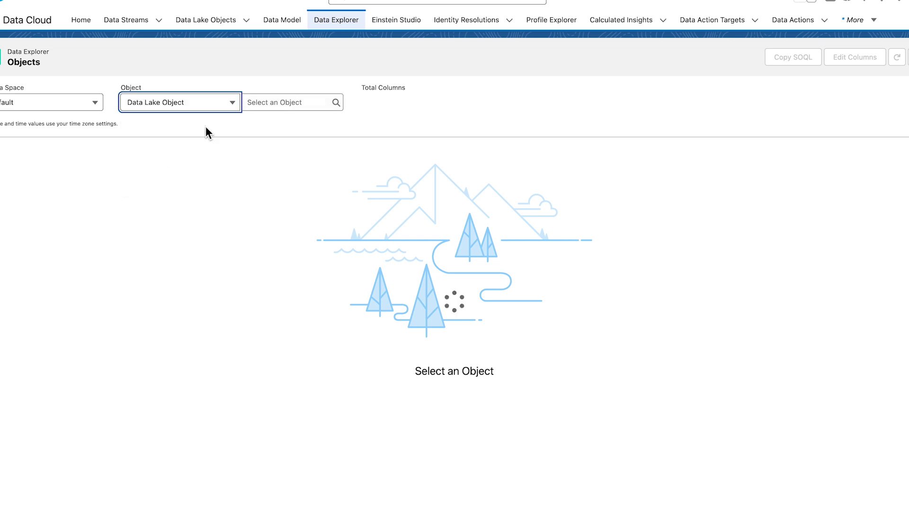
left_click(295, 103)
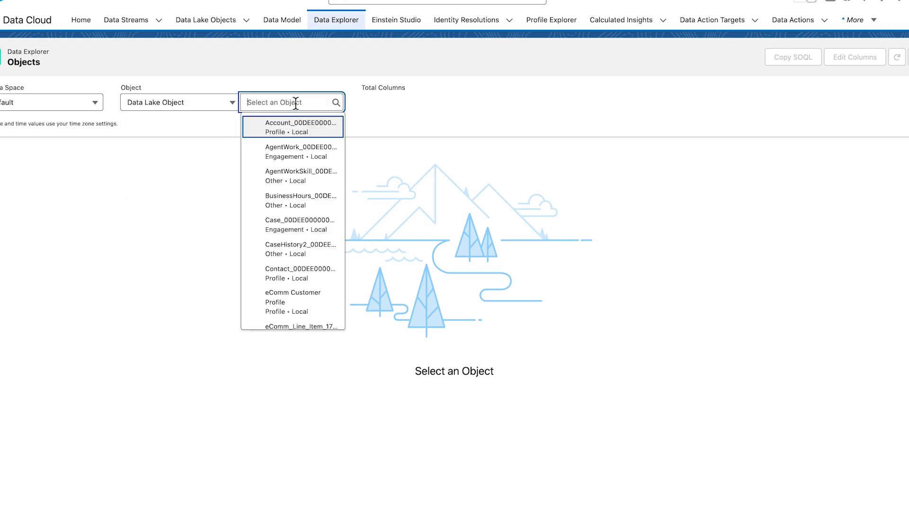
left_click(300, 273)
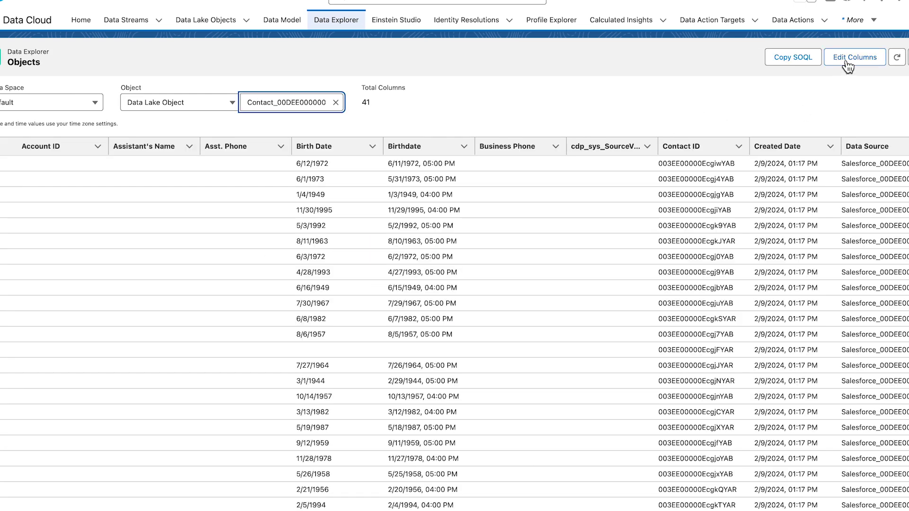
left_click(847, 67)
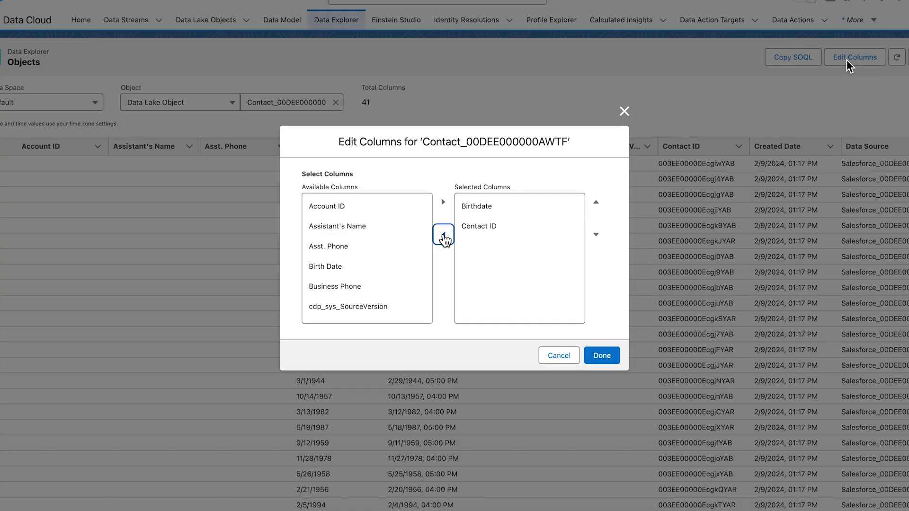
Step: Add Email, External ID and Identification Name to the Contact's displayed columns
scroll(383, 265, "down", 2)
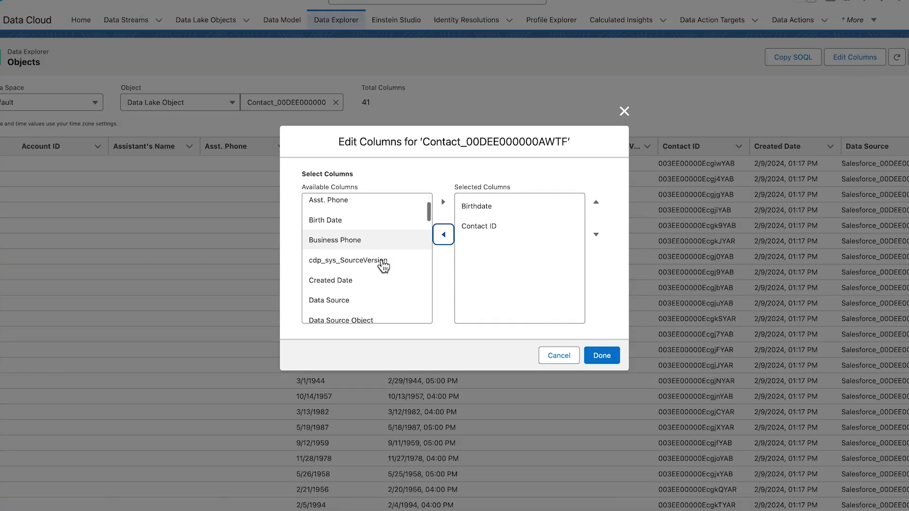
scroll(383, 267, "down", 5)
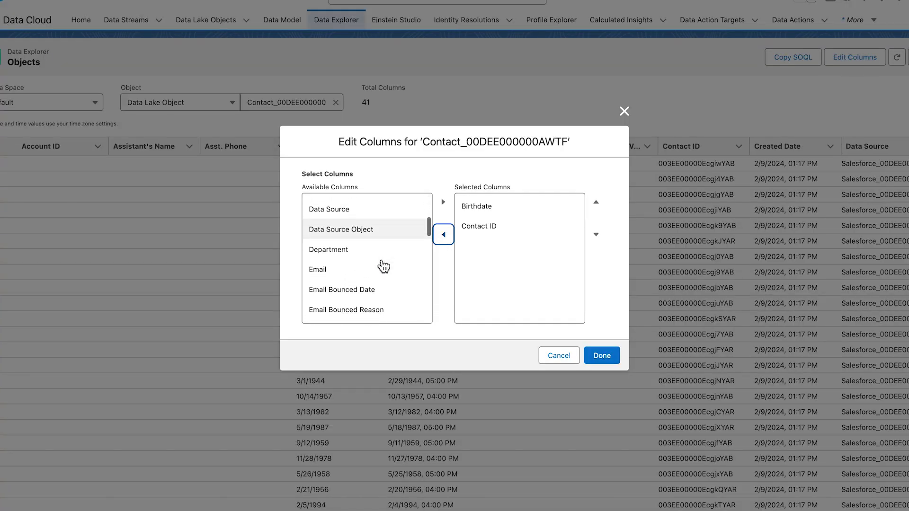
scroll(383, 267, "down", 5)
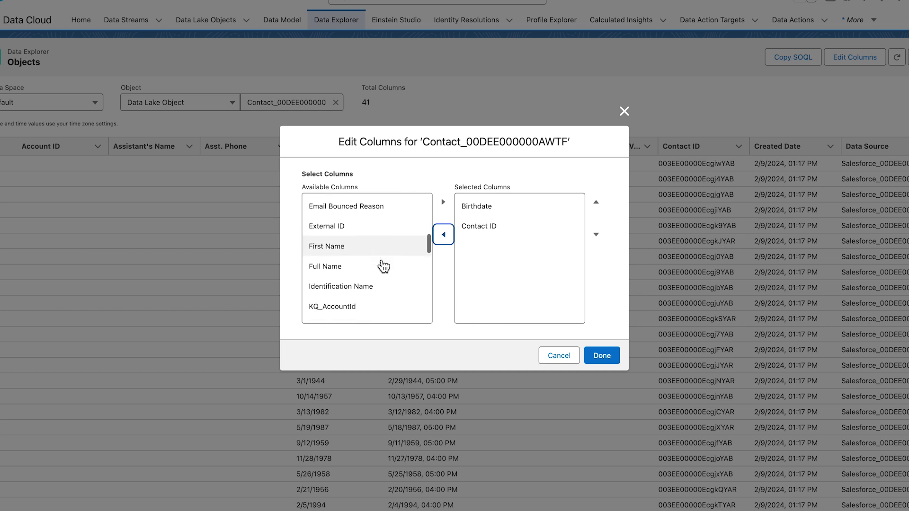
scroll(383, 267, "down", 4)
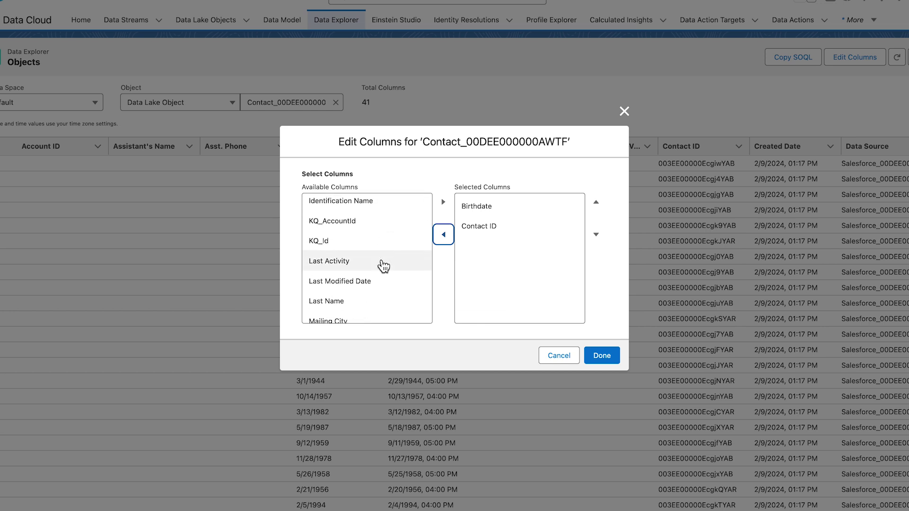
scroll(381, 265, "up", 4)
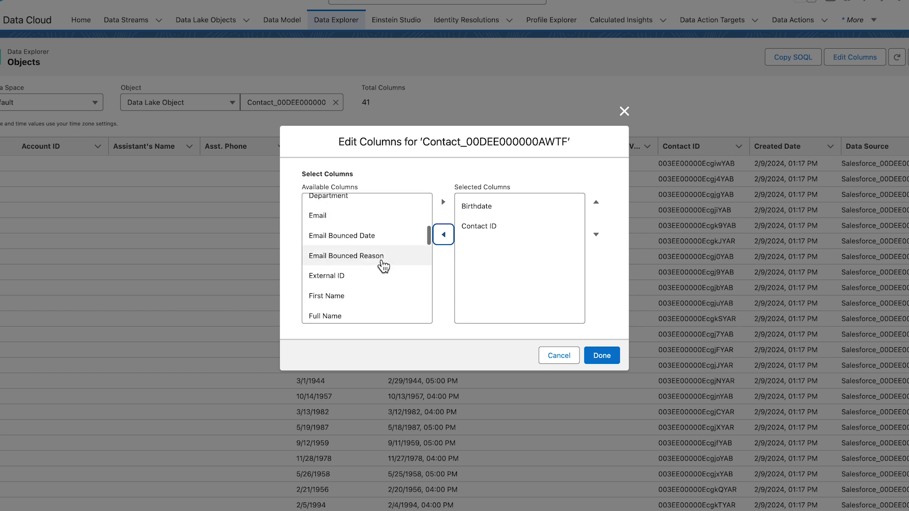
left_click(402, 216)
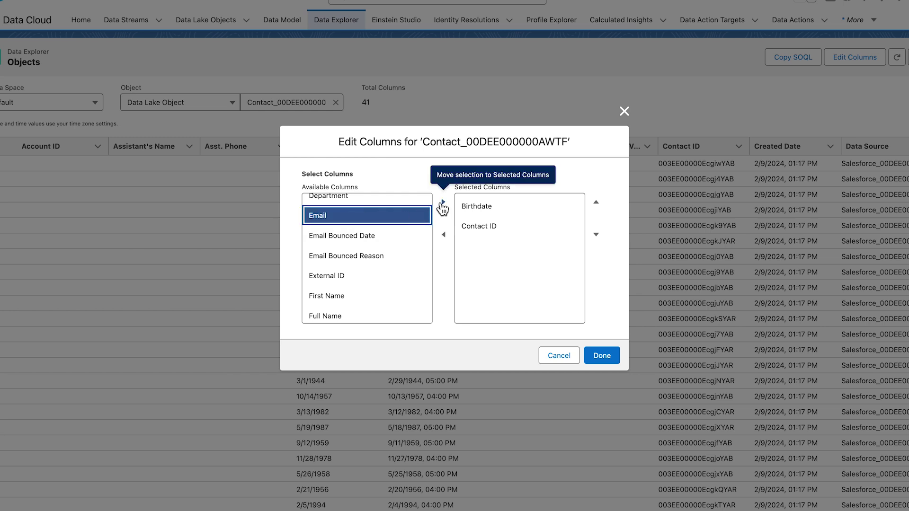
left_click(443, 202)
left_click(327, 275)
left_click(443, 201)
scroll(426, 268, "down", 1)
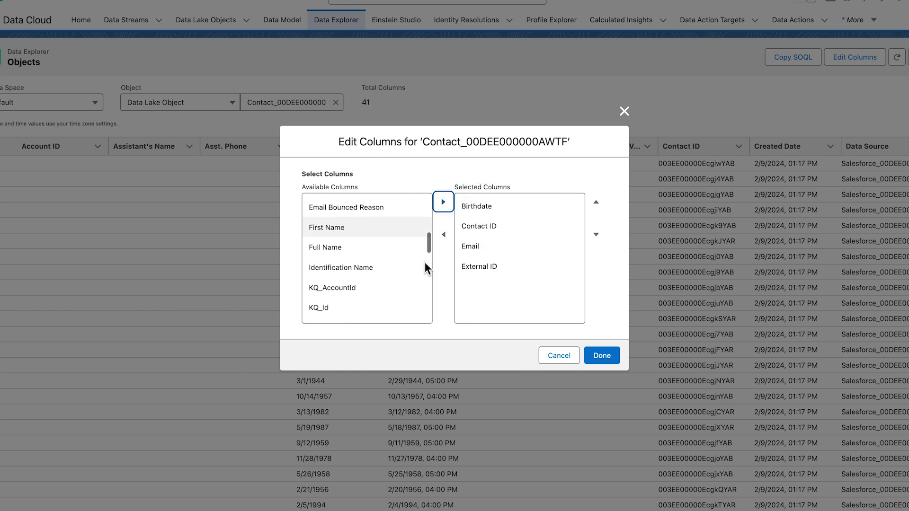
left_click(369, 268)
left_click(444, 202)
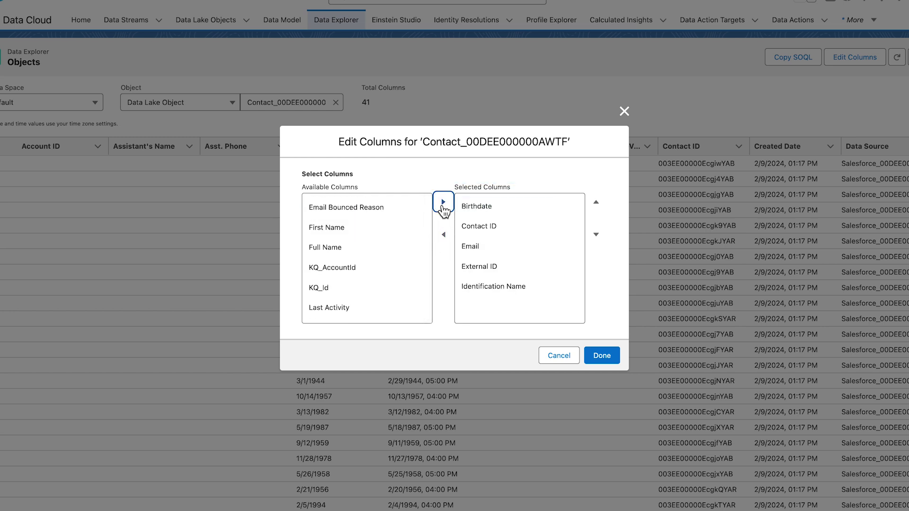
Step: Add Mobile Phone, RAVG Loyalty ID, Points Balance and Party Identification Type columns, then confirm
scroll(406, 283, "down", 5)
scroll(408, 283, "down", 3)
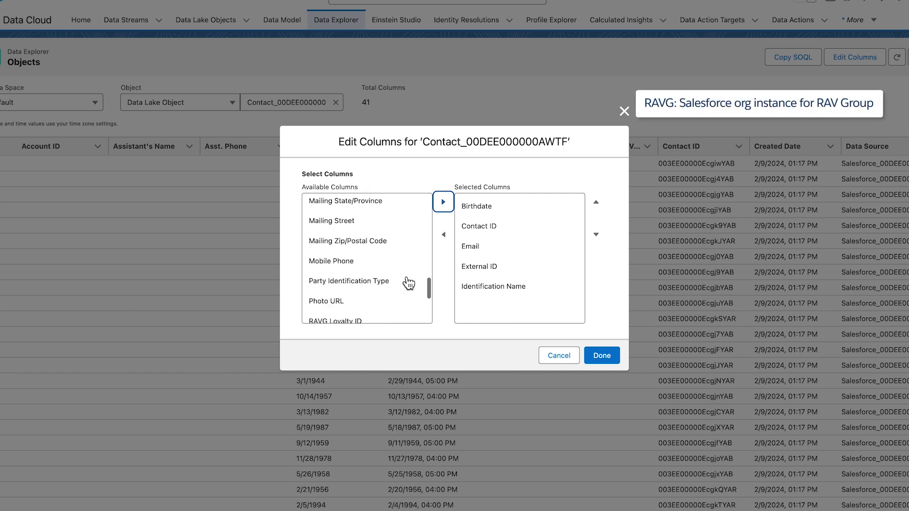
left_click(405, 258)
left_click(443, 202)
left_click(383, 303)
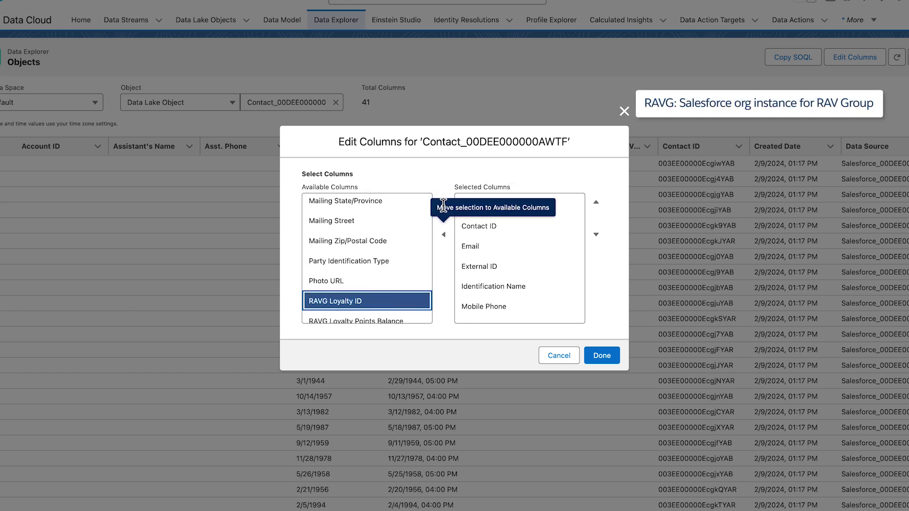
left_click(443, 202)
scroll(401, 288, "down", 1)
left_click(404, 289)
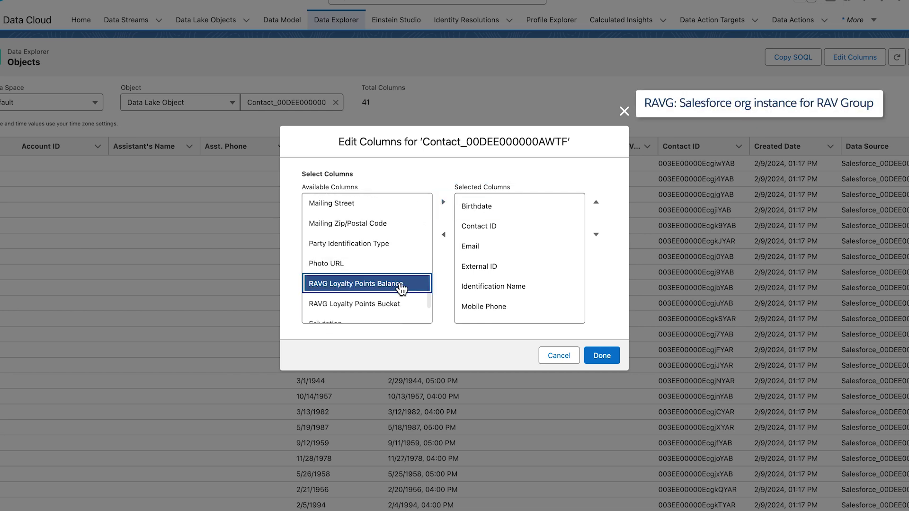
left_click(443, 204)
scroll(406, 289, "down", 2)
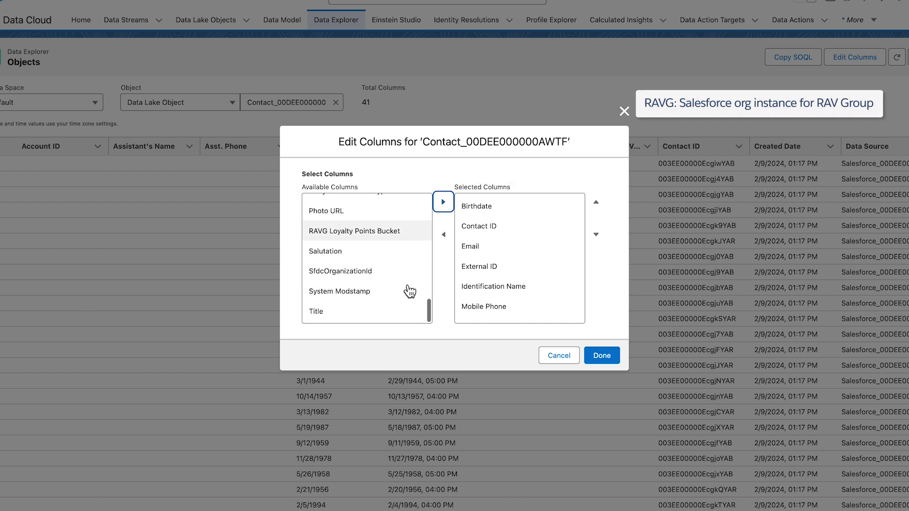
scroll(380, 258, "up", 2)
left_click(379, 239)
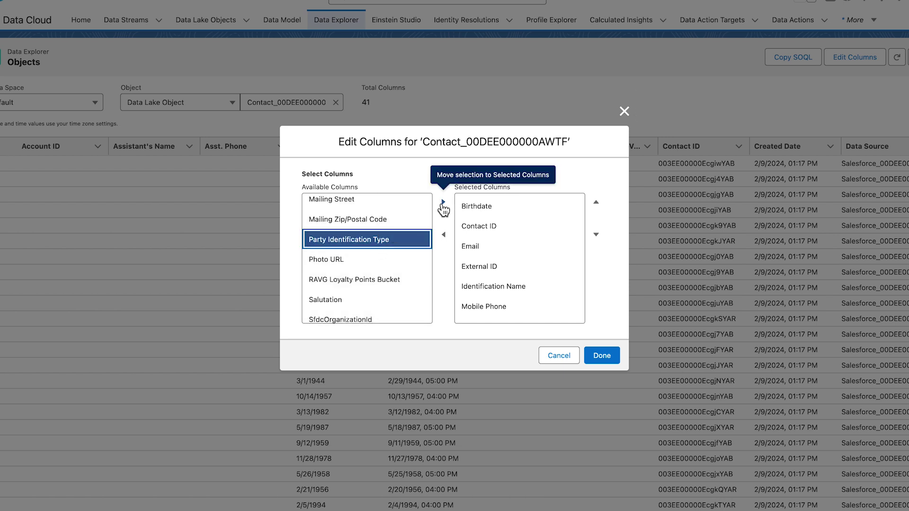
left_click(443, 203)
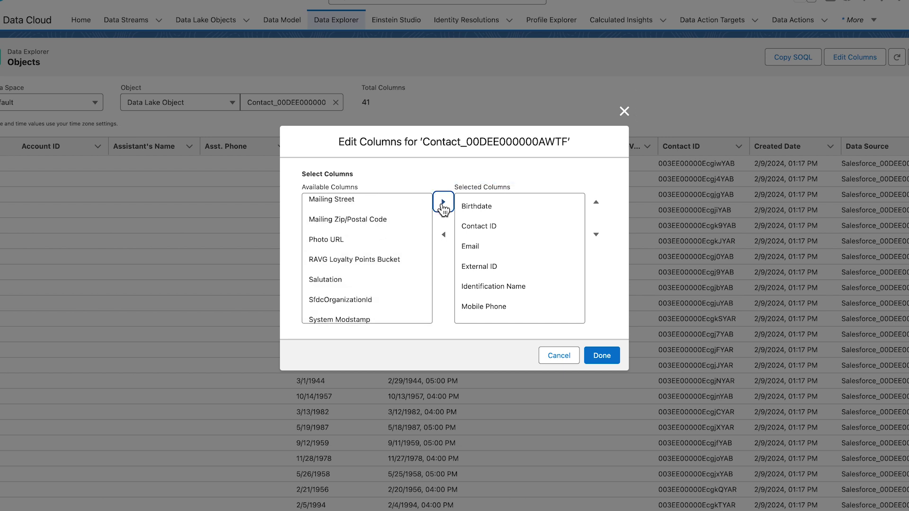
left_click(601, 356)
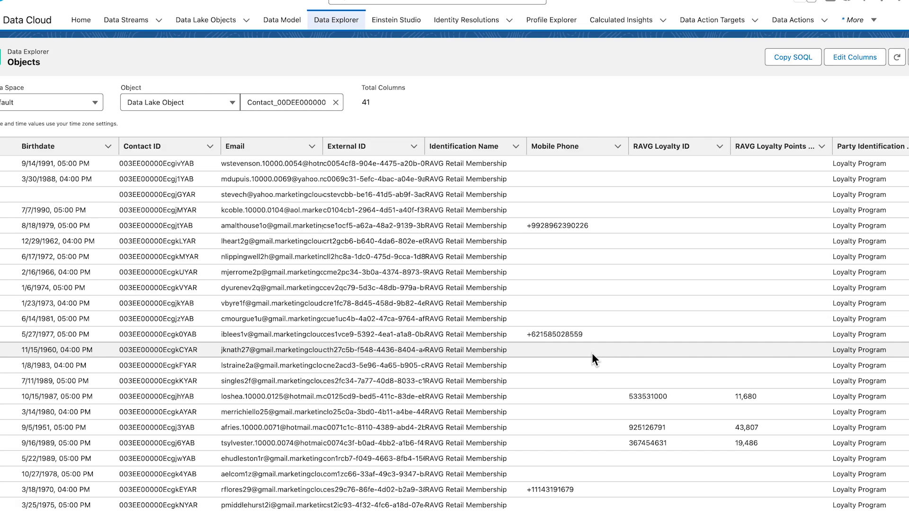
Step: Switch the object type to Data Model Object and load the Individual records
left_click(232, 109)
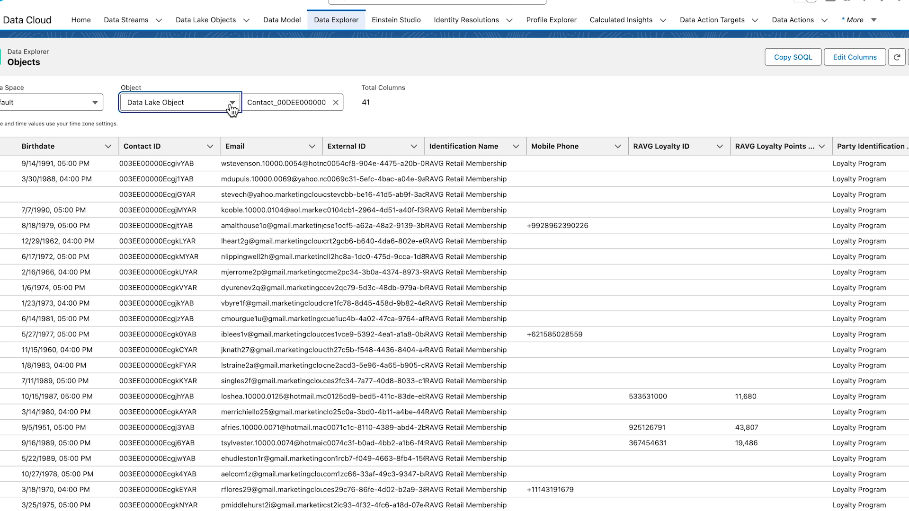
left_click(232, 110)
left_click(199, 146)
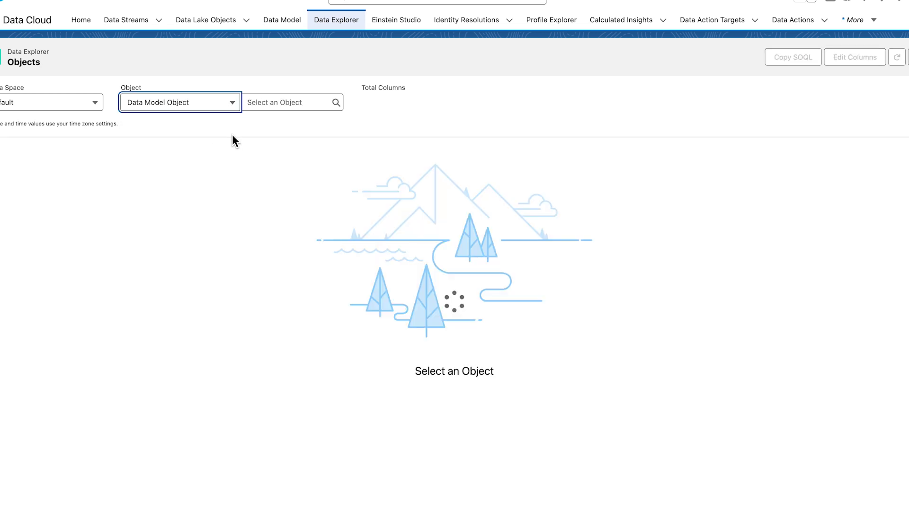
left_click(309, 110)
scroll(301, 205, "down", 5)
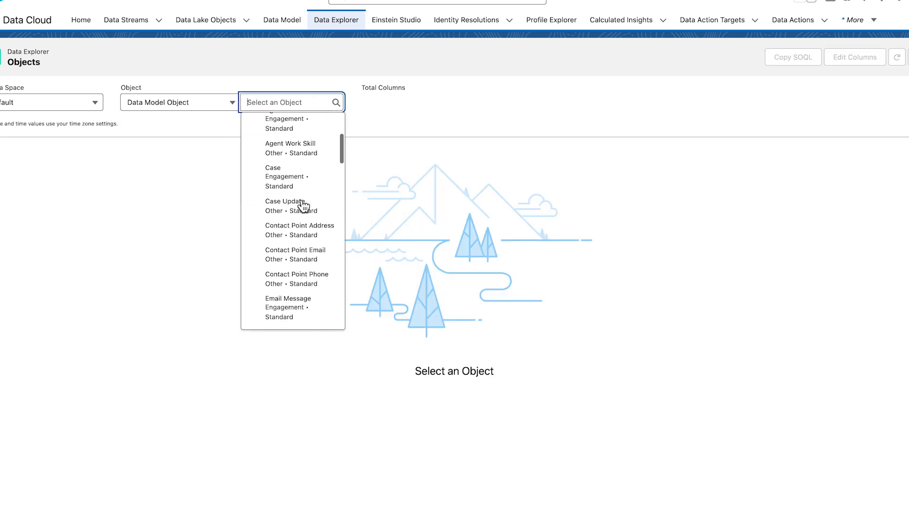
left_click(301, 232)
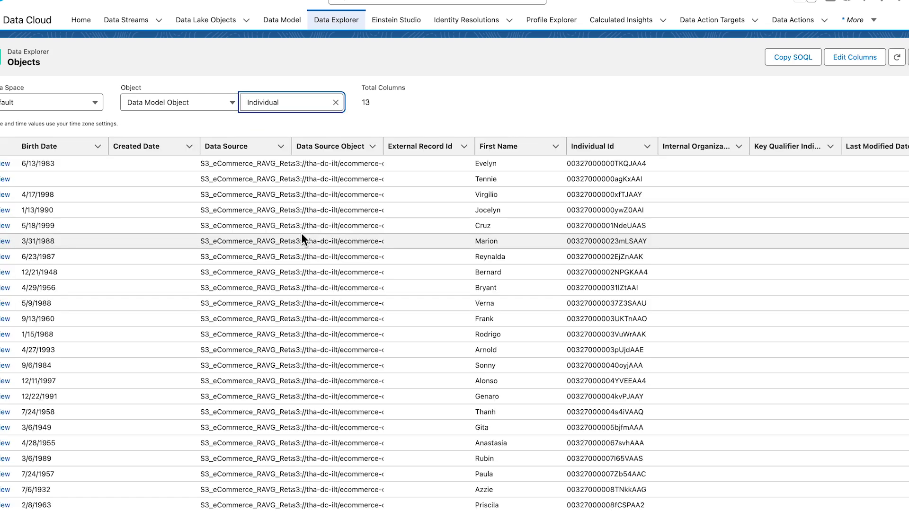
Step: Remove the Data Source Object and Key Qualifier Individual Id columns from the Individual table
left_click(857, 59)
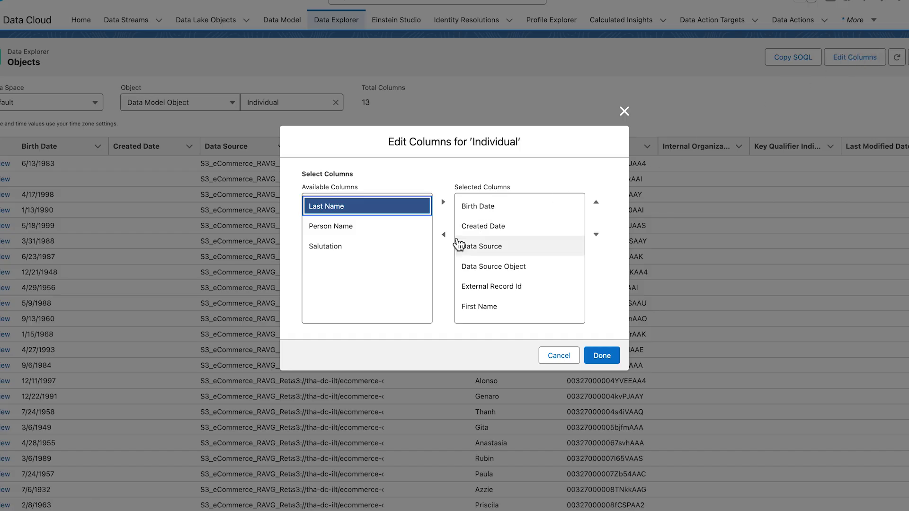
left_click(515, 272)
left_click(443, 235)
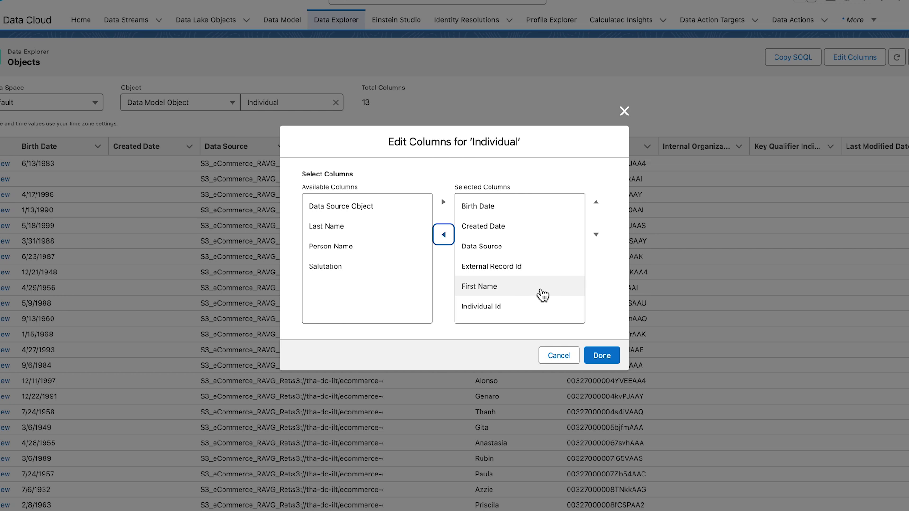
scroll(538, 303, "down", 2)
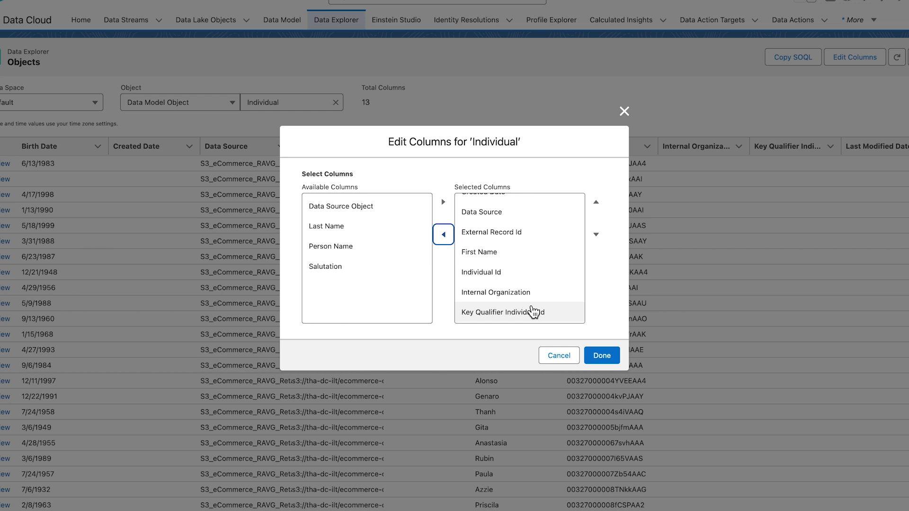
left_click(533, 311)
left_click(443, 236)
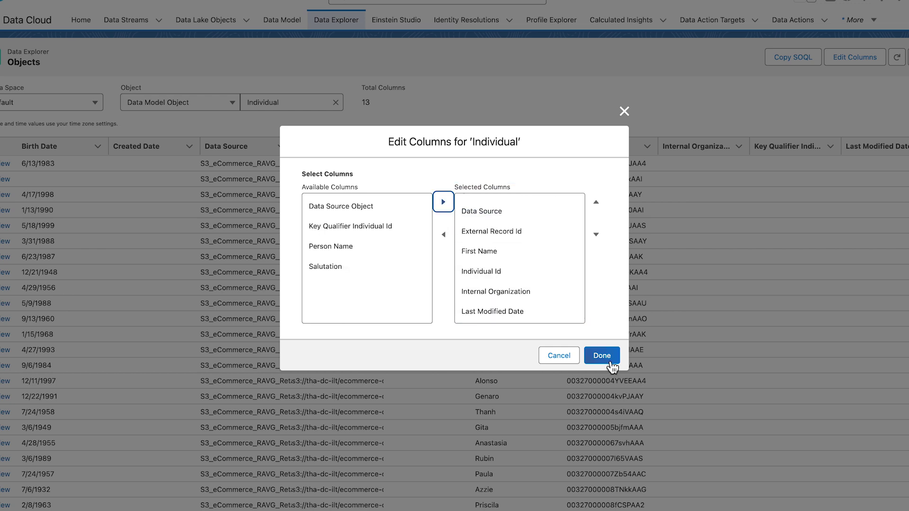
left_click(611, 362)
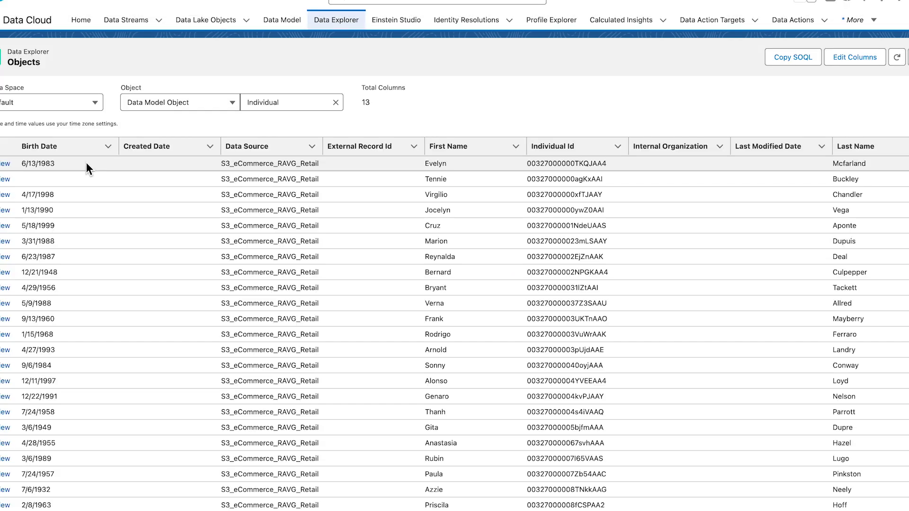
Step: Sort Individual records by Birth Date and filter them to First Name equals 'Azzie'
left_click(65, 151)
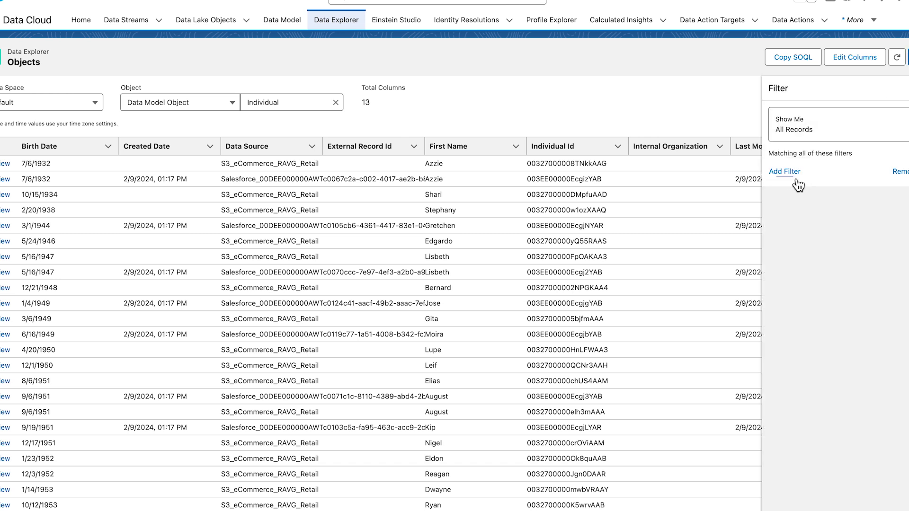
left_click(784, 172)
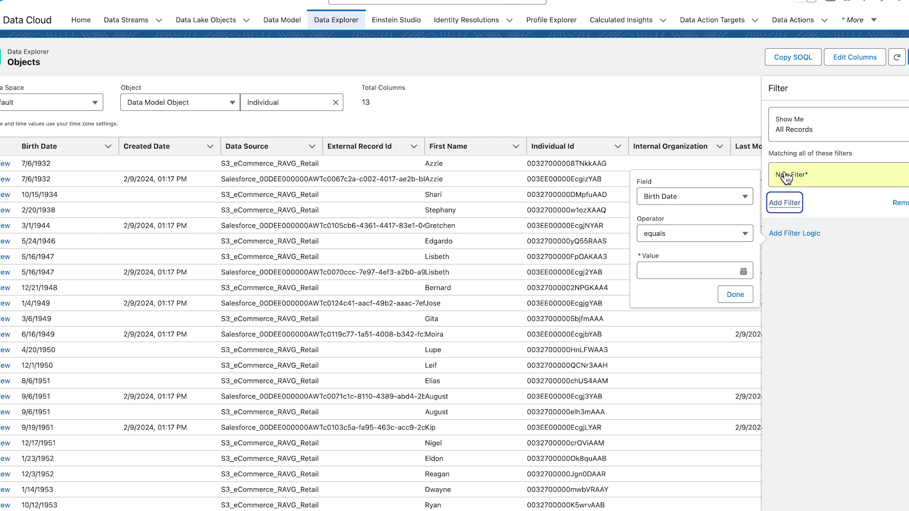
left_click(741, 198)
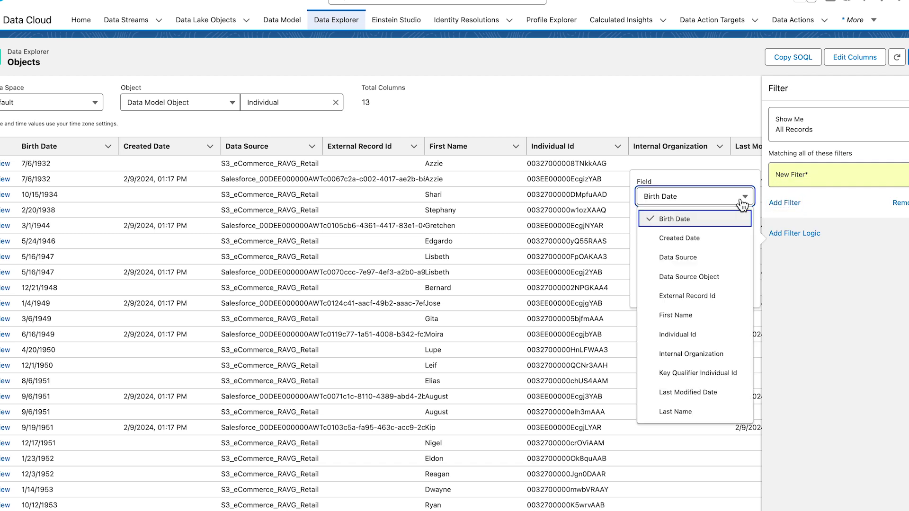
left_click(696, 314)
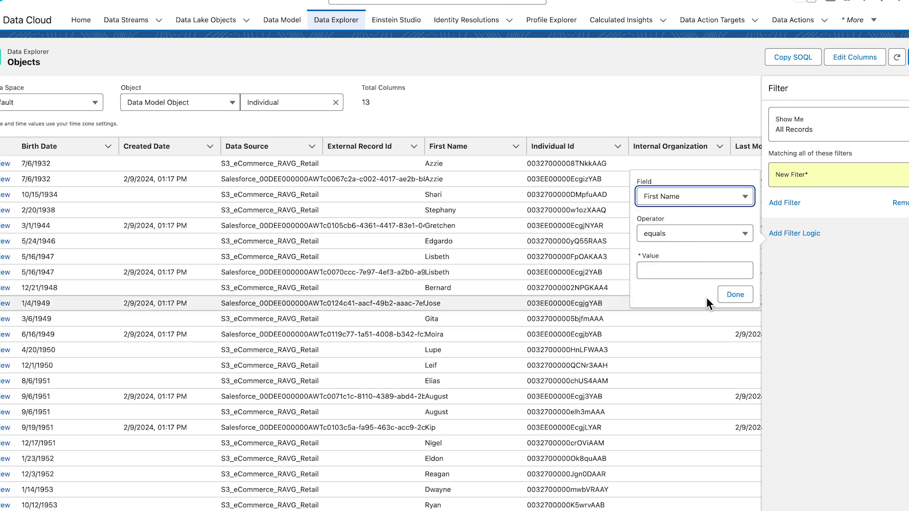
left_click(740, 240)
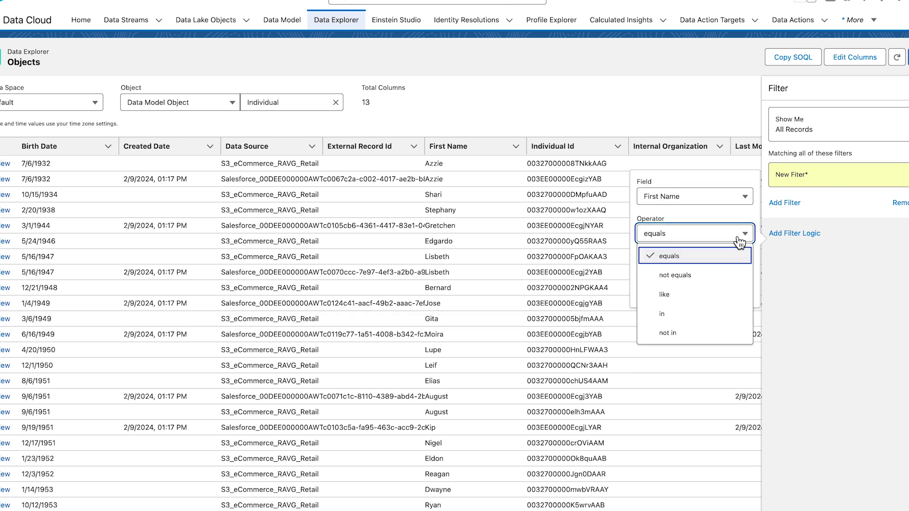
scroll(663, 312, "down", 1)
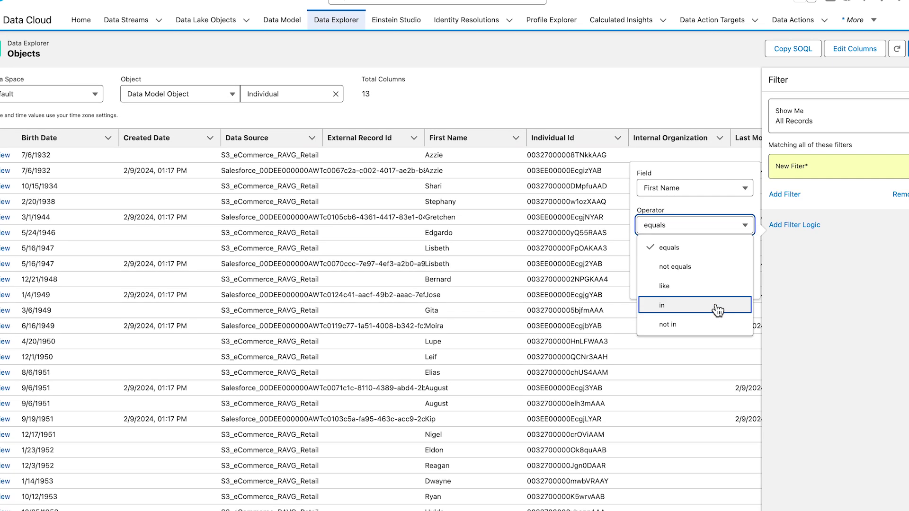
left_click(706, 255)
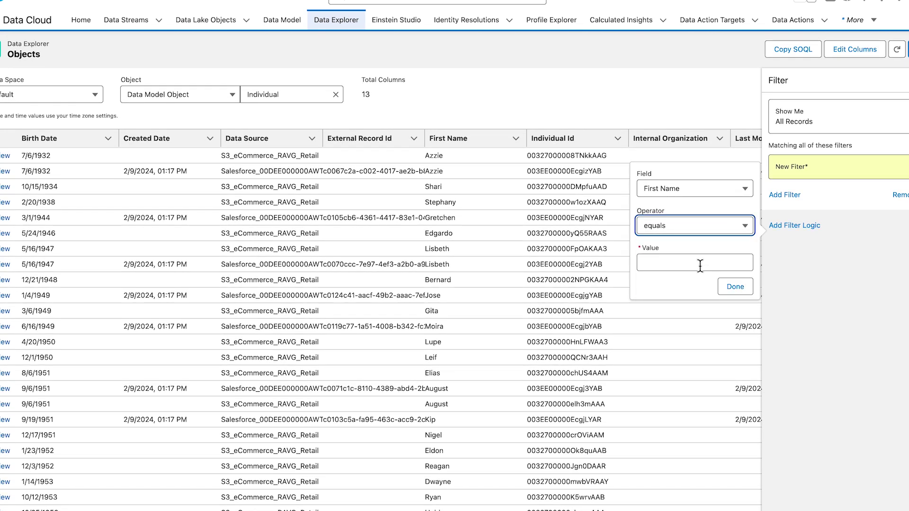
left_click(700, 264)
type("Azzie")
left_click(731, 286)
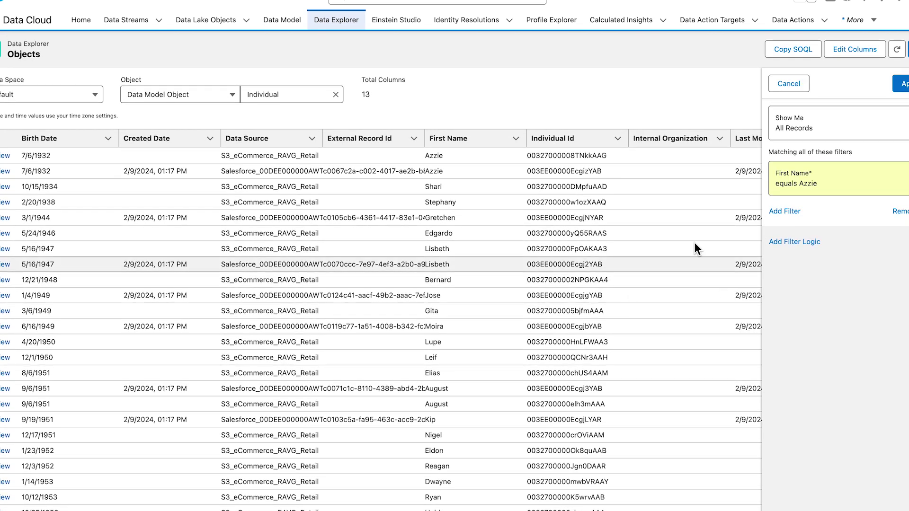
left_click(902, 84)
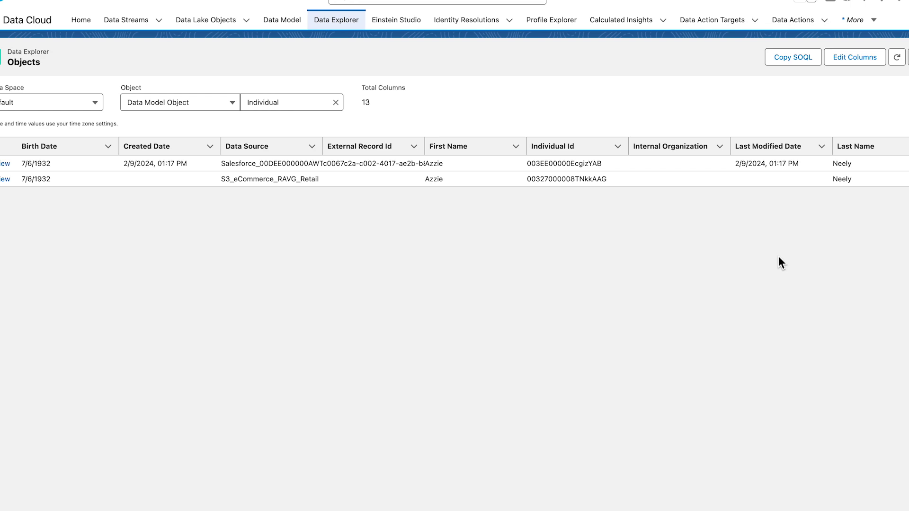
Step: Copy the filtered Individual view's SOQL query to the clipboard
left_click(786, 58)
left_click(602, 172)
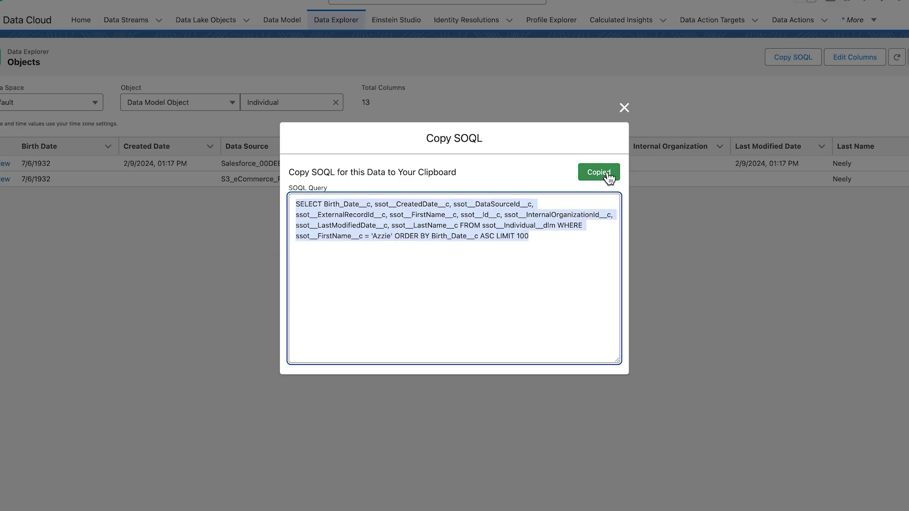
left_click(624, 109)
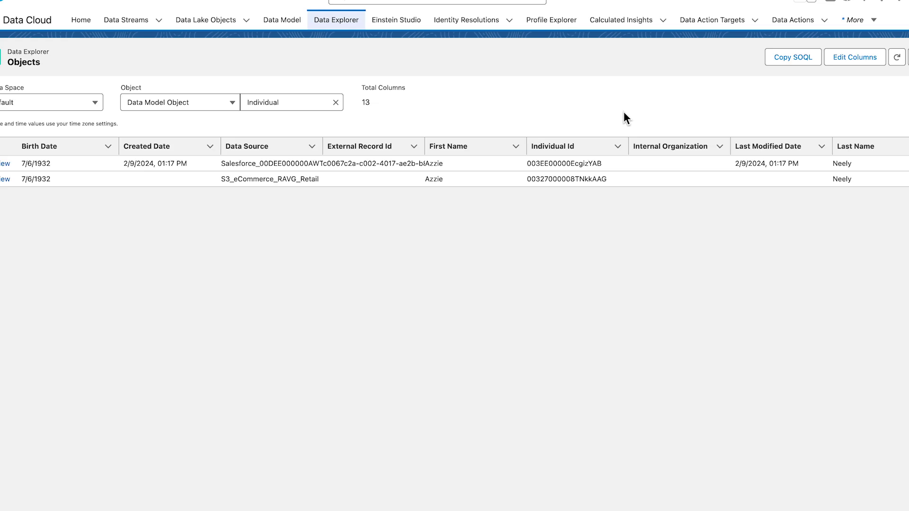
Step: Paste the copied Individual SOQL query into the Developer Console's Query Editor
left_click(881, 2)
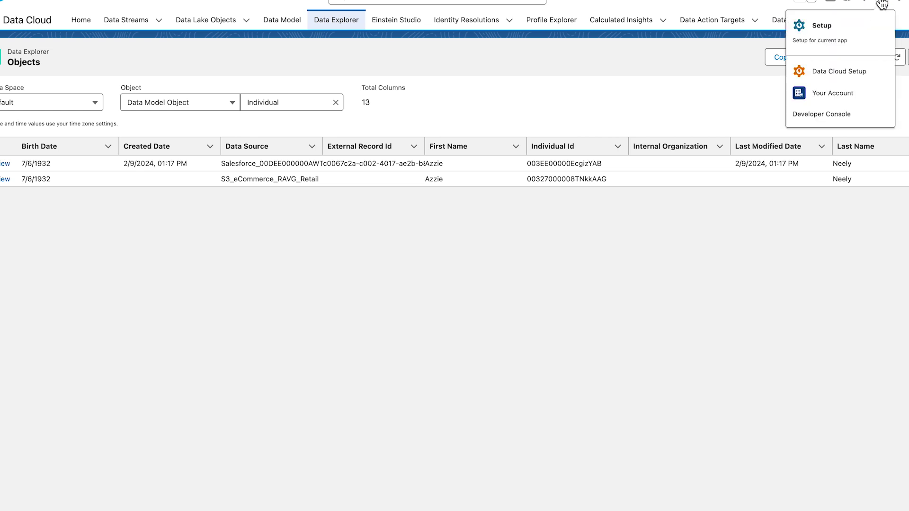
left_click(841, 122)
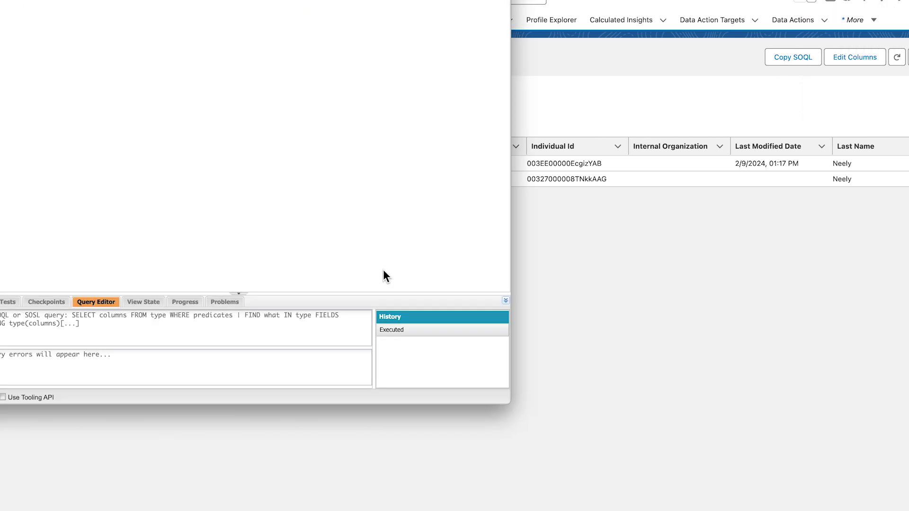
right_click(2, 327)
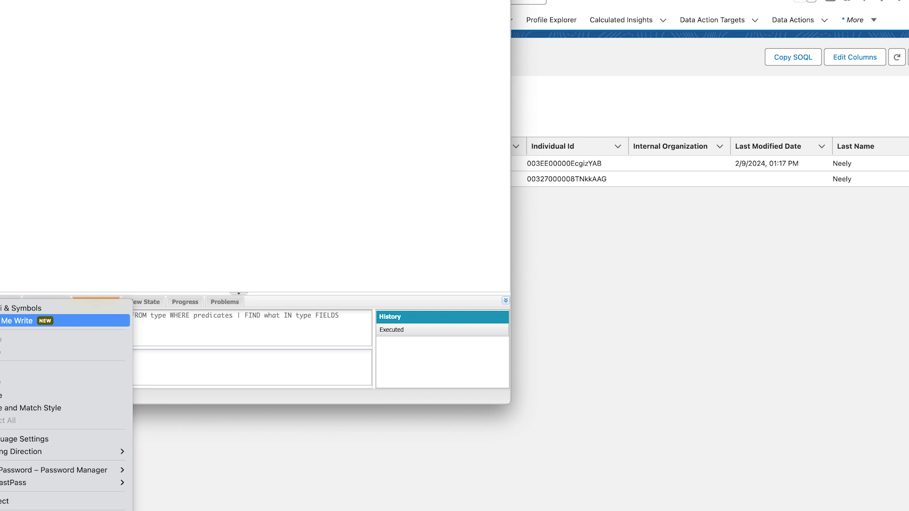
left_click(16, 396)
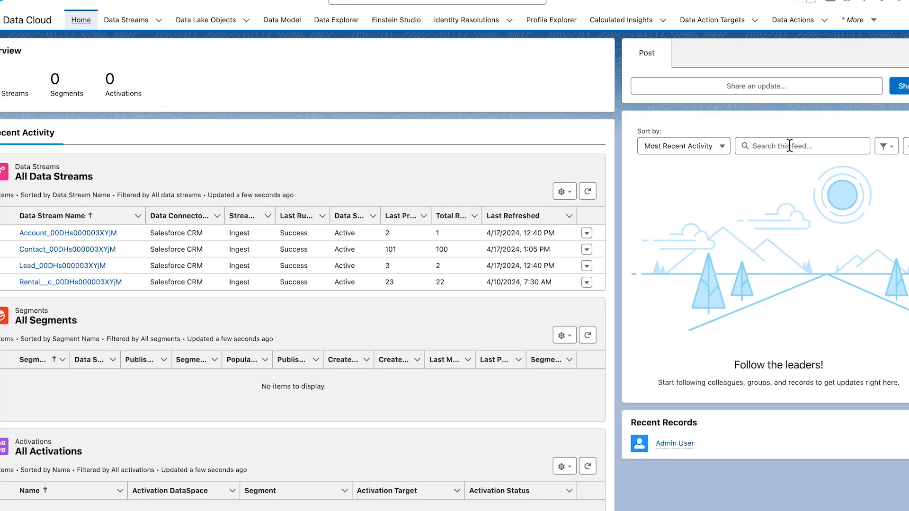
Step: Display the Data Model objects as a graph and open the unlinked Rental object
left_click(283, 29)
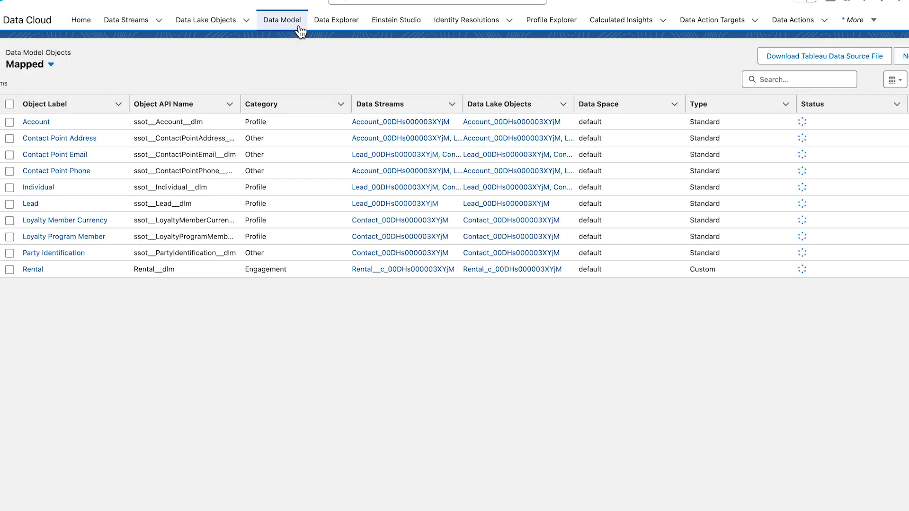
left_click(898, 84)
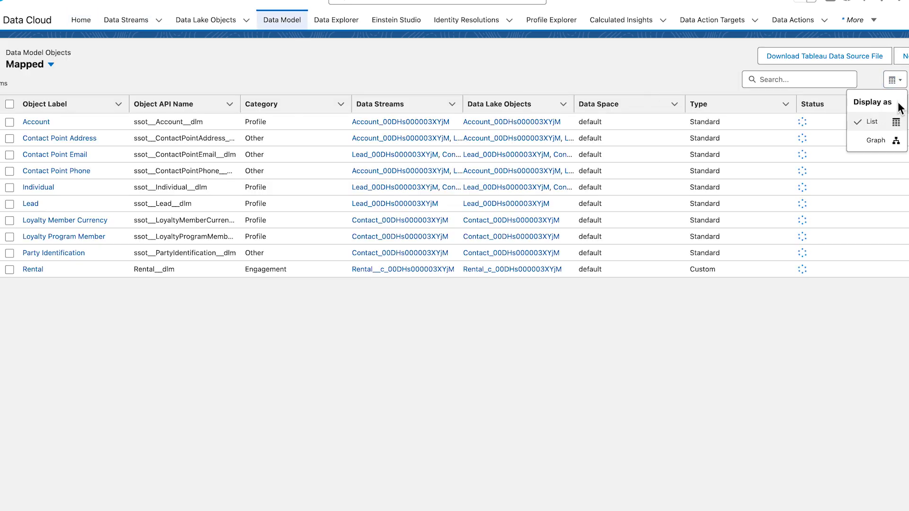
left_click(888, 142)
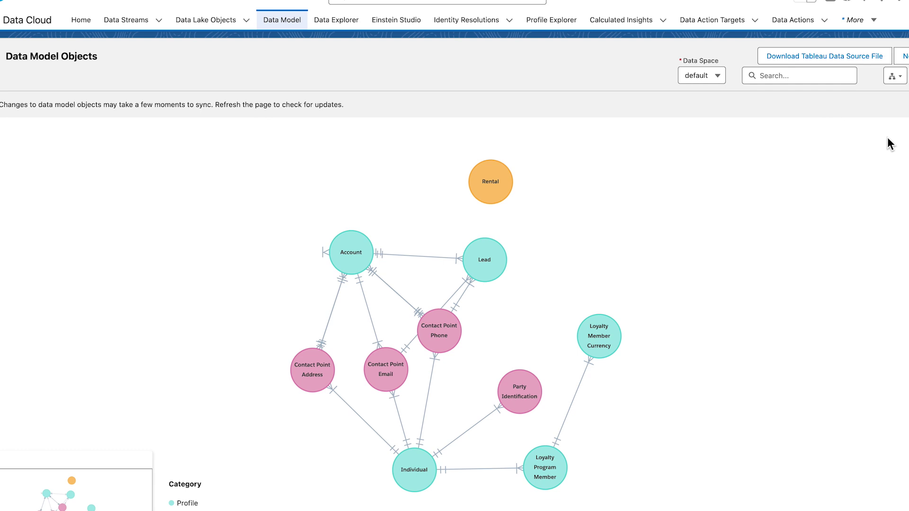
left_click(492, 189)
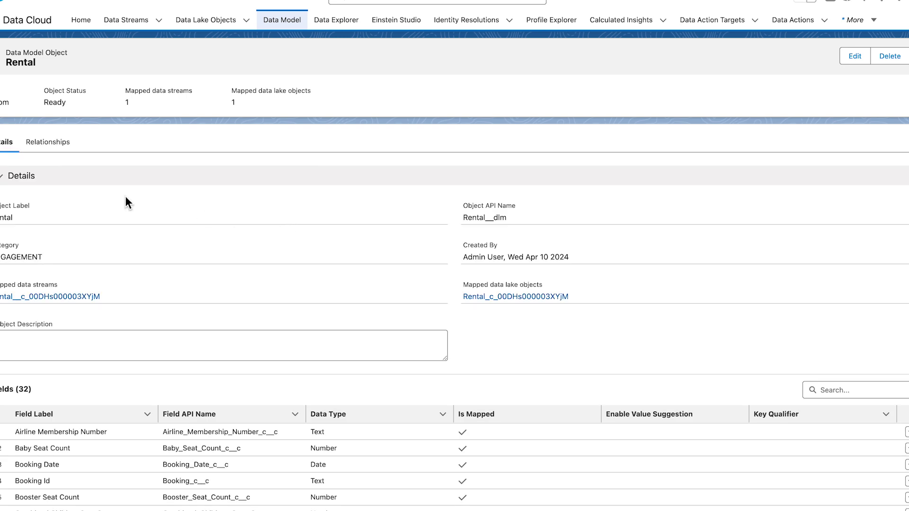
Step: Show the Rental object's Relationships tab, which lists no relationships yet
left_click(56, 147)
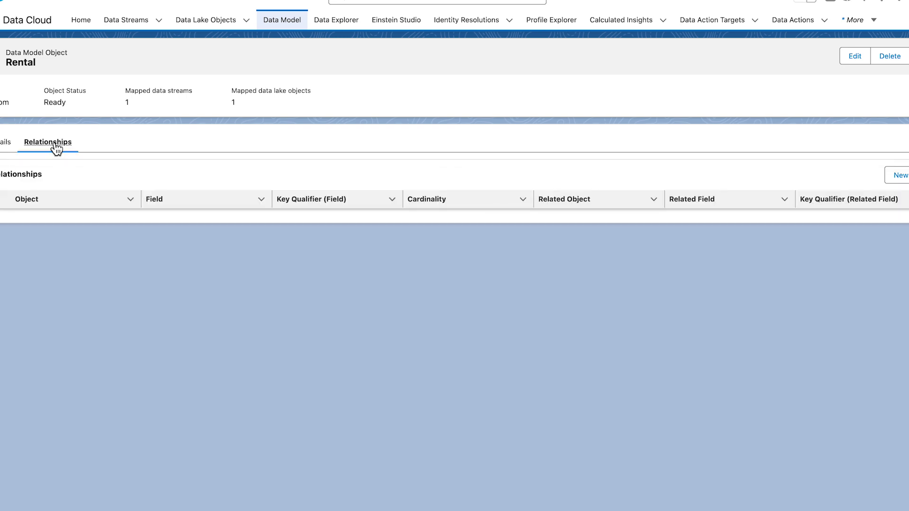
Step: Save an N:1 relationship linking Rental's Customer field to Individual's Individual Id
left_click(900, 177)
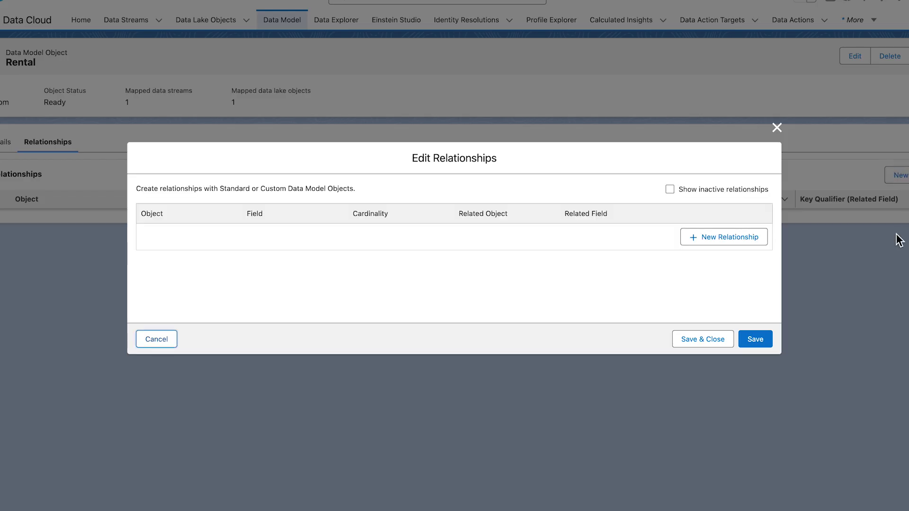
left_click(741, 242)
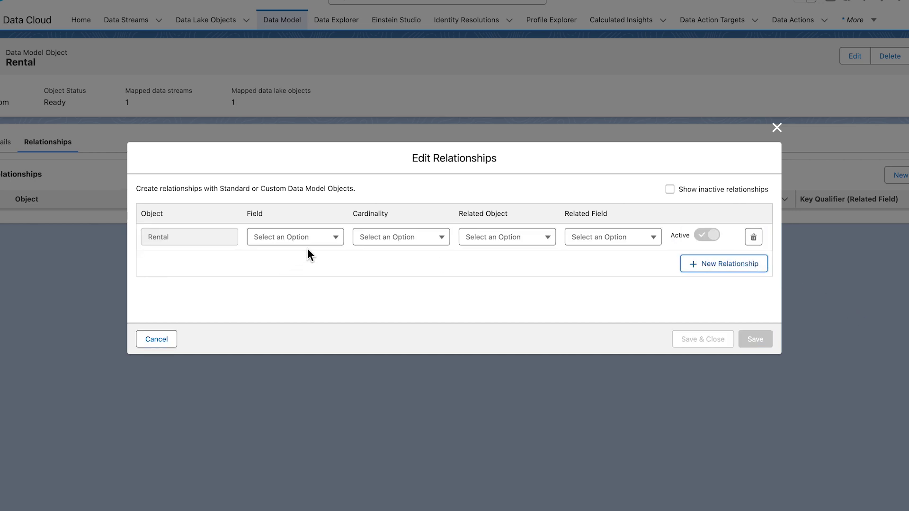
left_click(318, 238)
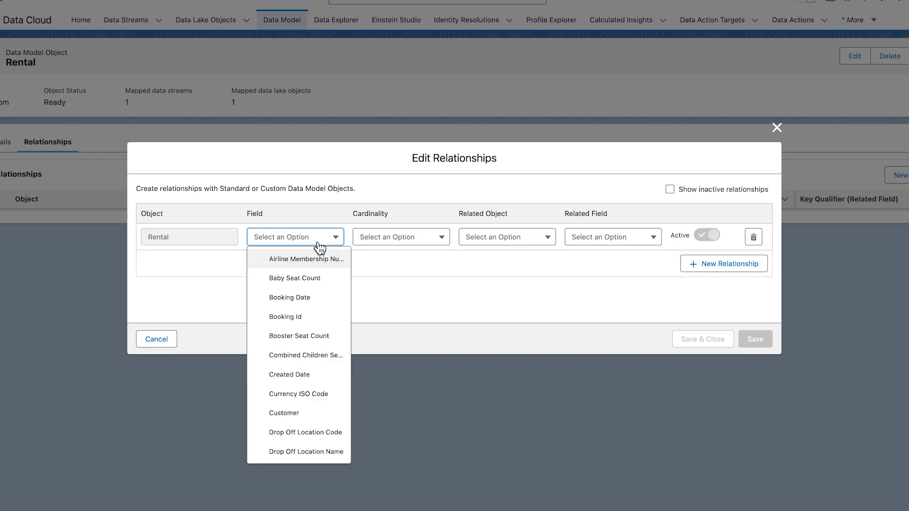
left_click(302, 414)
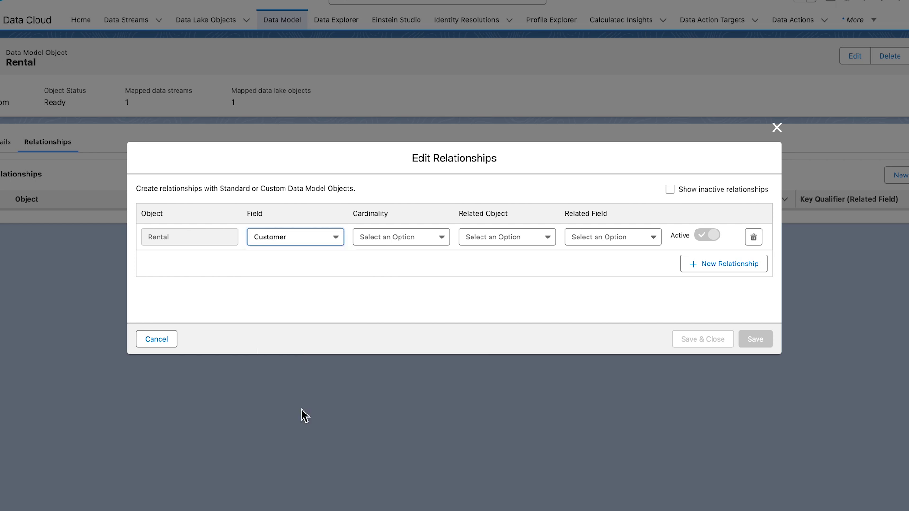
left_click(424, 245)
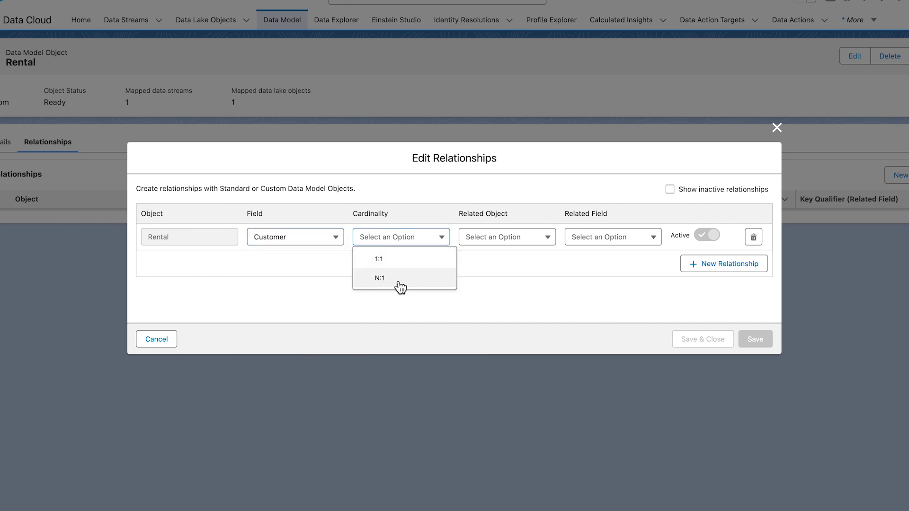
left_click(400, 284)
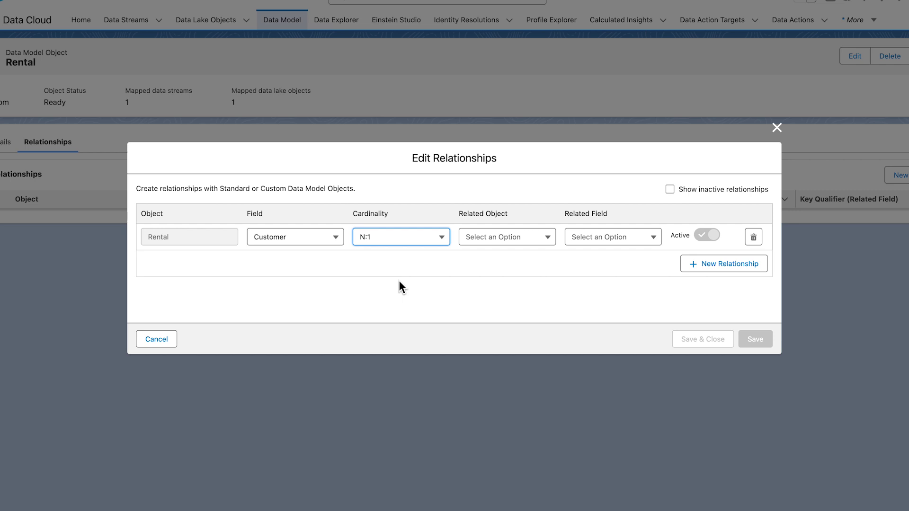
left_click(530, 242)
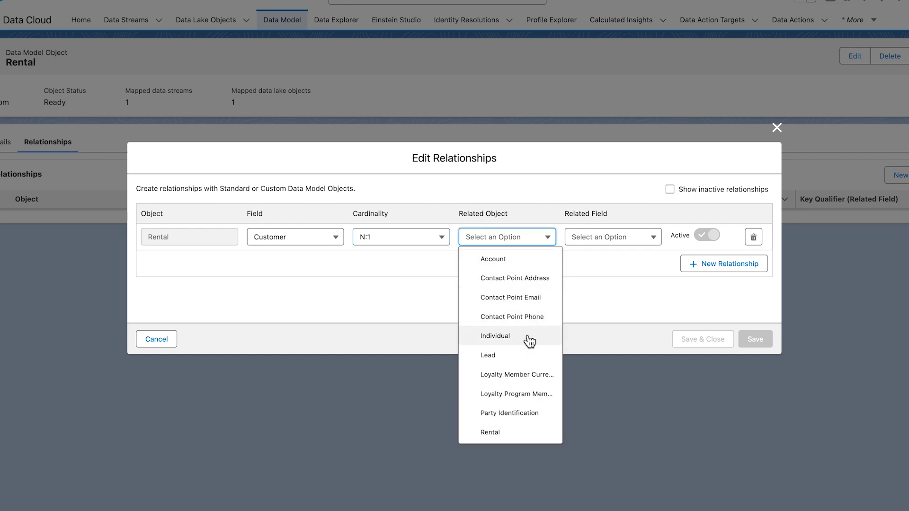
left_click(528, 336)
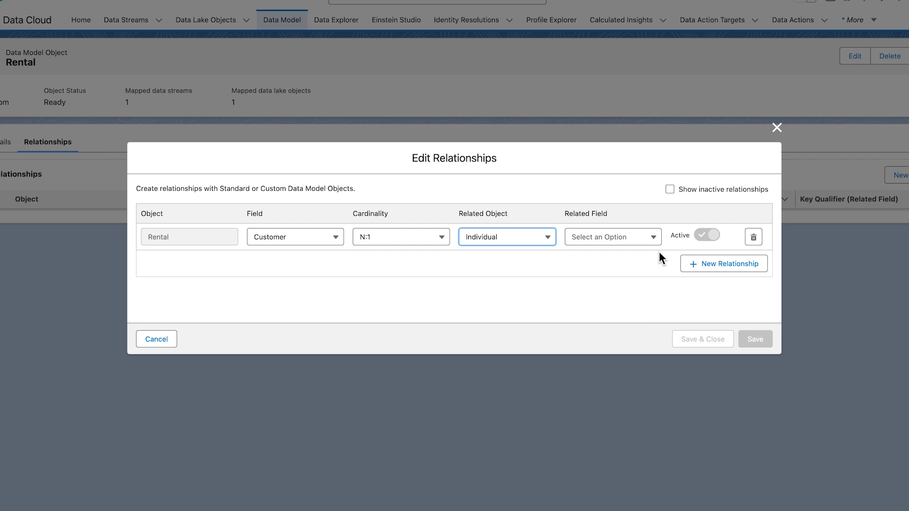
left_click(642, 242)
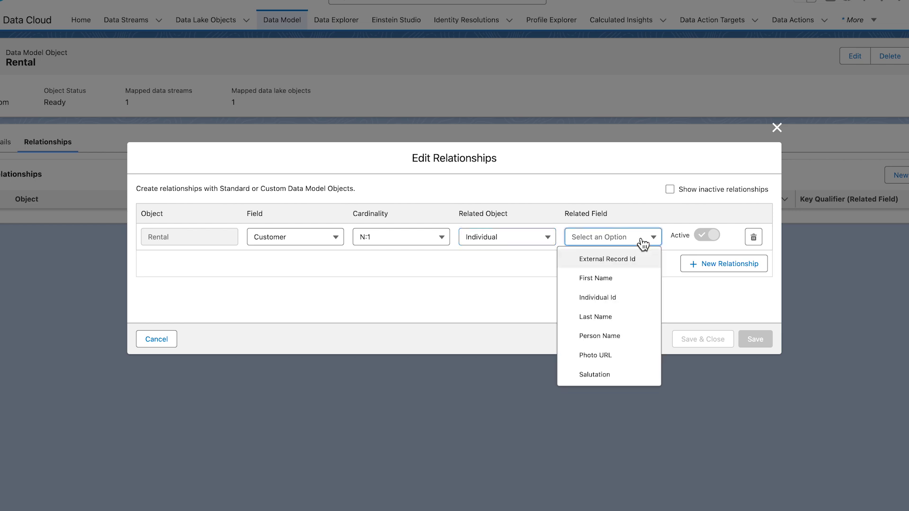
left_click(621, 303)
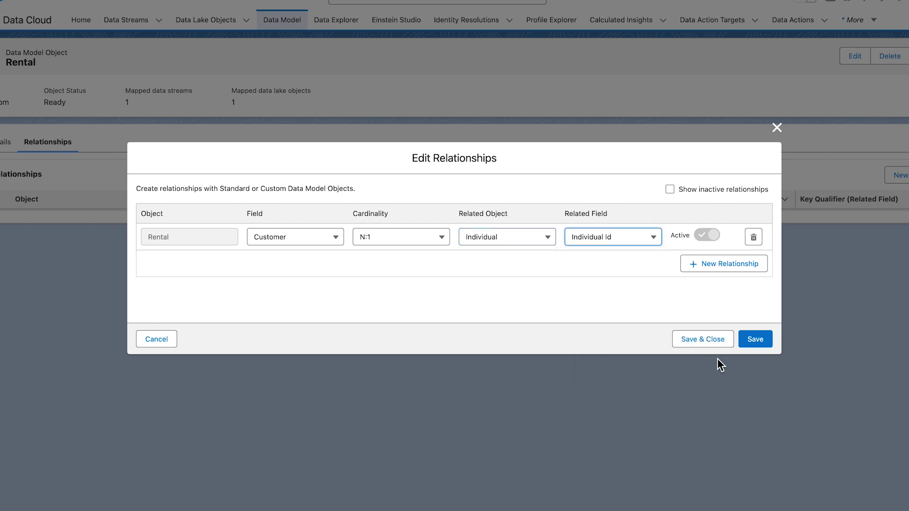
left_click(705, 349)
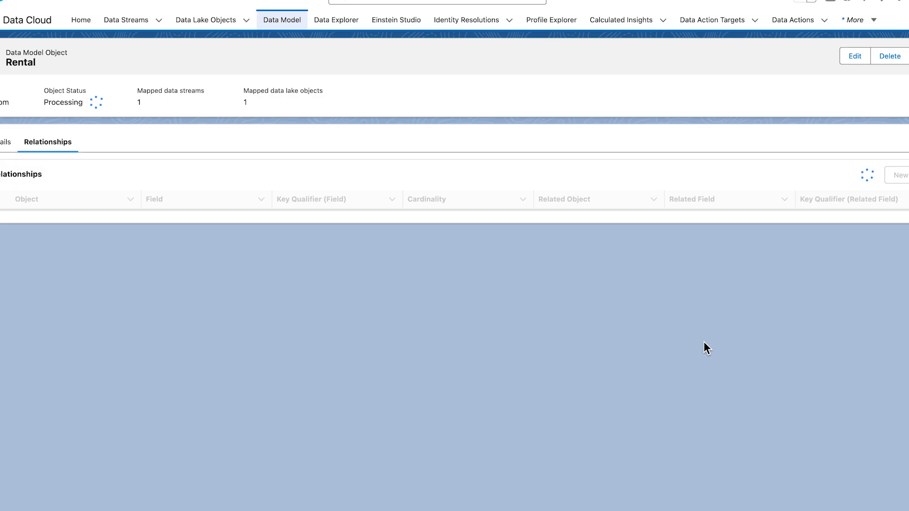
Step: Return to the Data Model list and switch the display to Graph to confirm Rental links to Individual
left_click(290, 24)
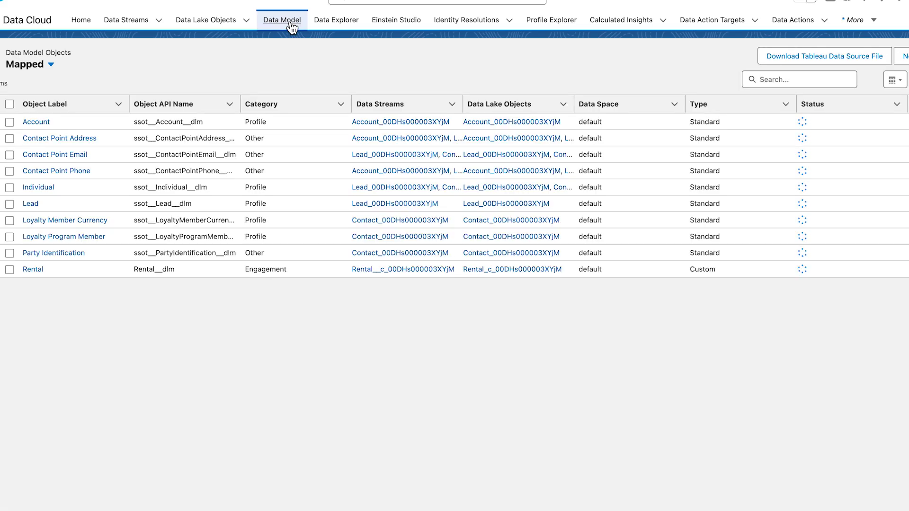
left_click(903, 84)
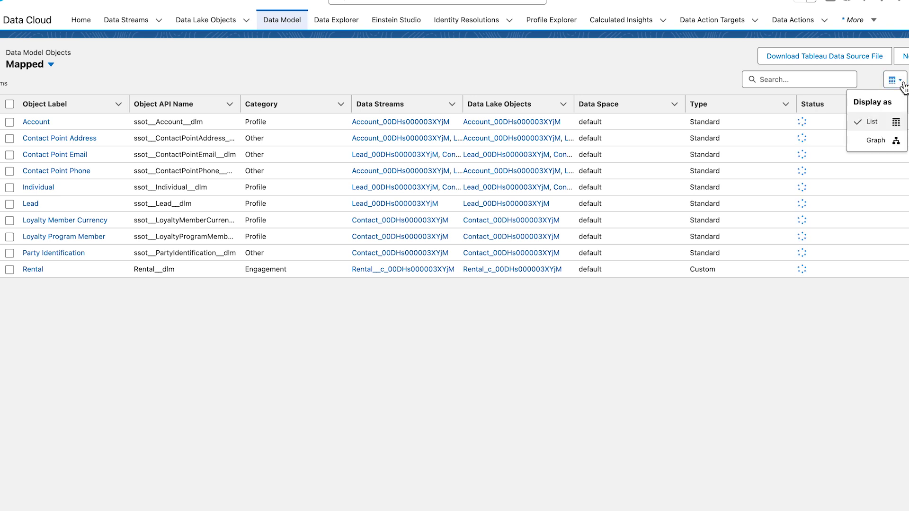
left_click(875, 140)
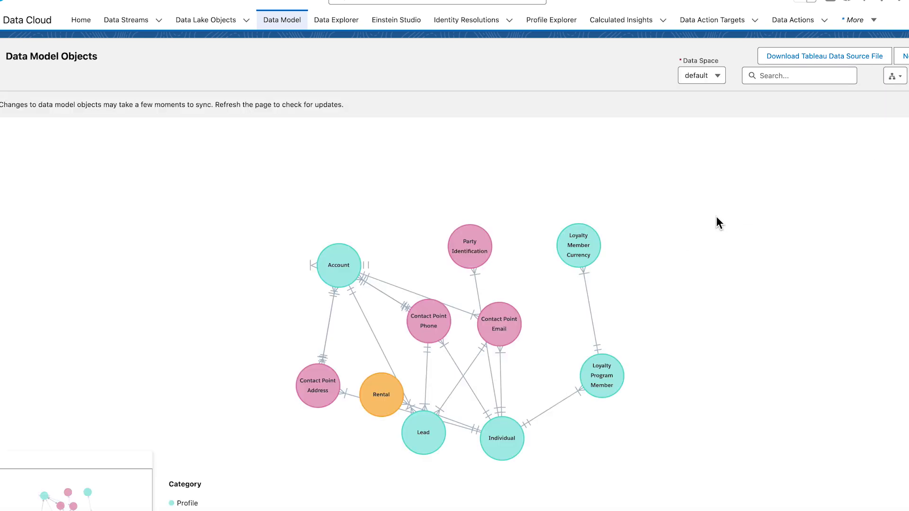